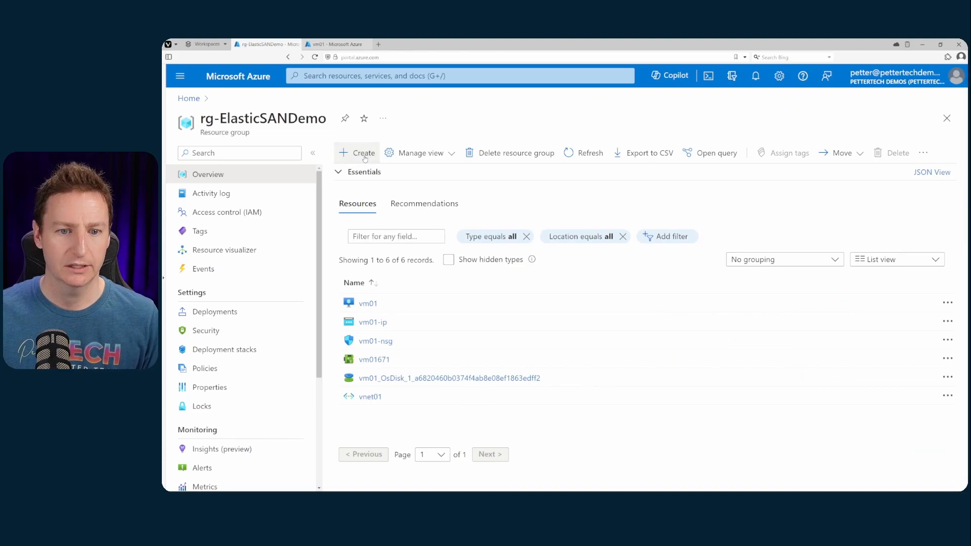
# Search the Marketplace for "san" and start creating an Elastic SAN named san
pyautogui.write('san')
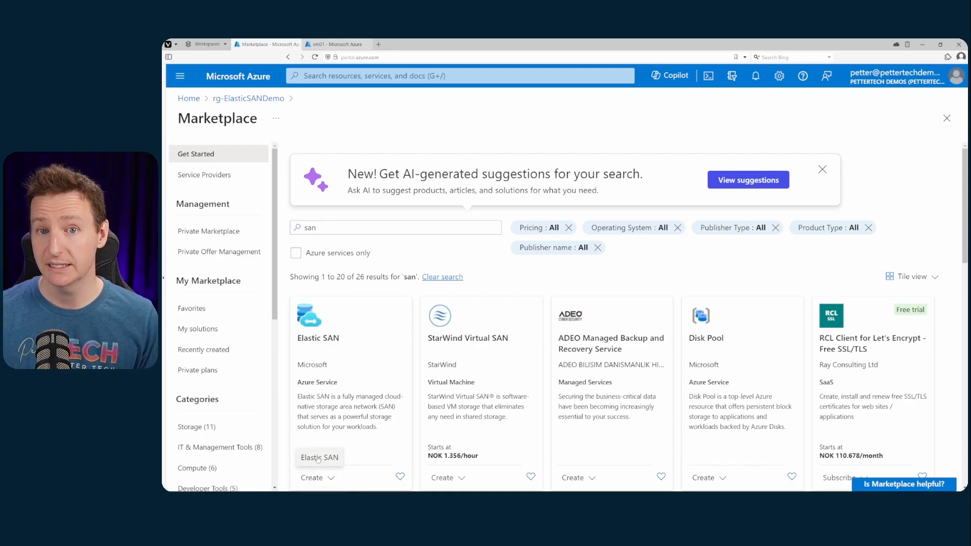
pyautogui.click(312, 477)
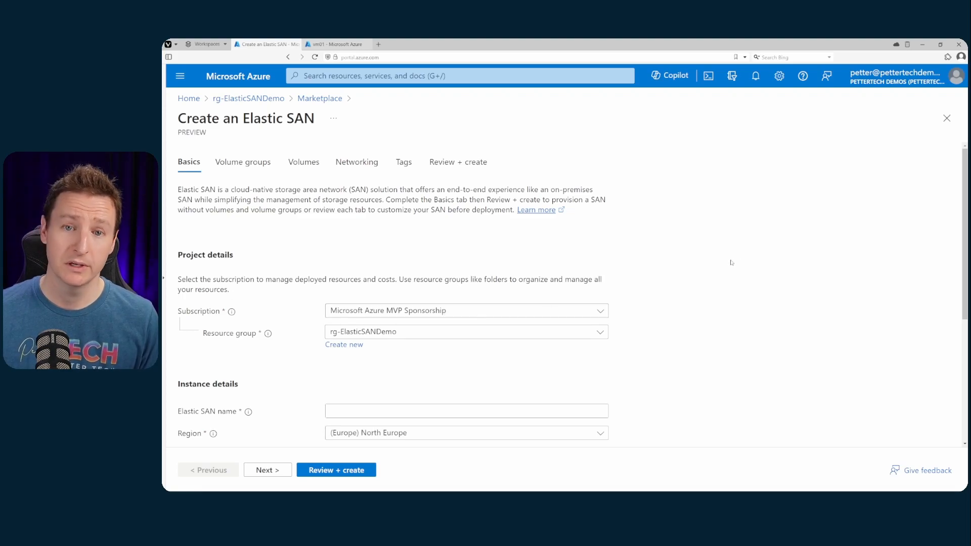
pyautogui.scroll(-3, 711, 259)
pyautogui.click(475, 249)
pyautogui.write('san')
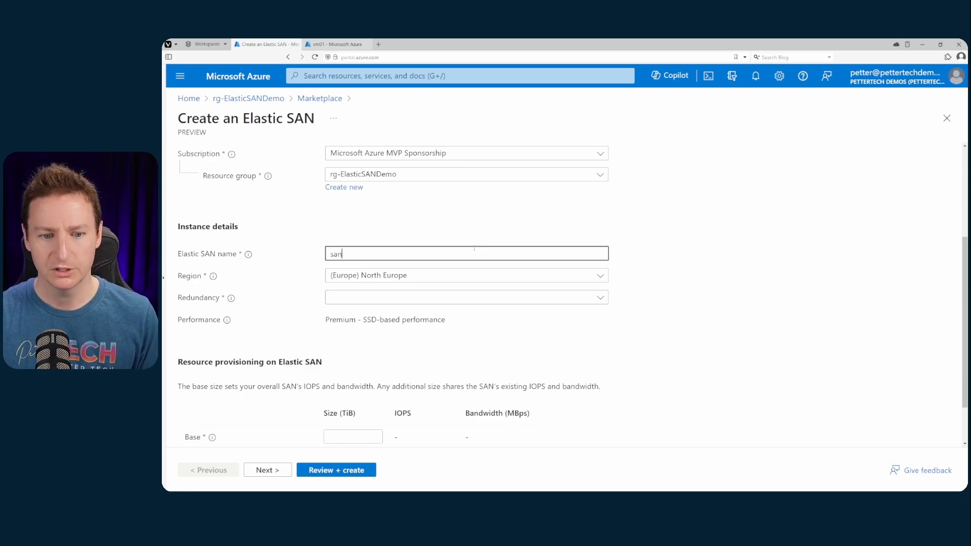
# Set the SAN's redundancy to Locally-redundant storage (LRS) and its base size to 1 TiB
pyautogui.click(534, 298)
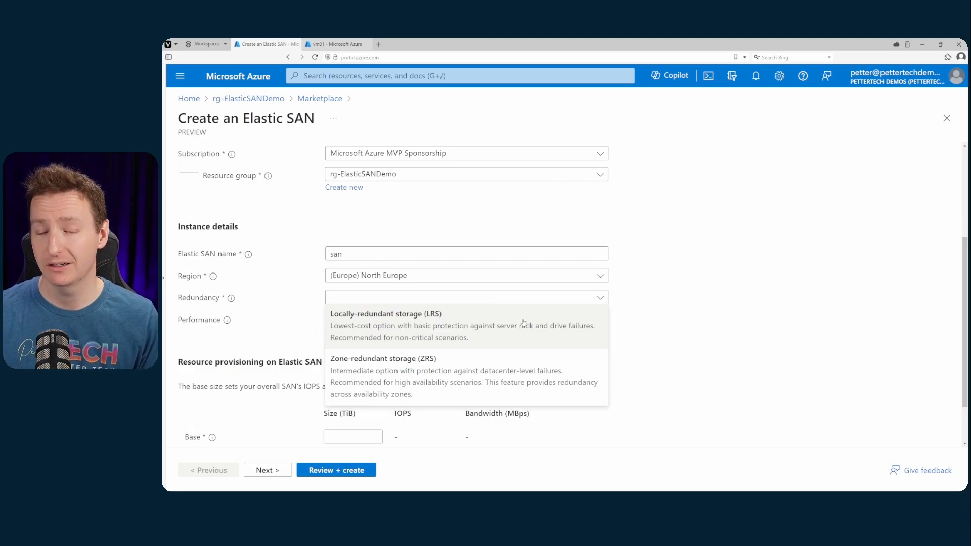
pyautogui.click(515, 327)
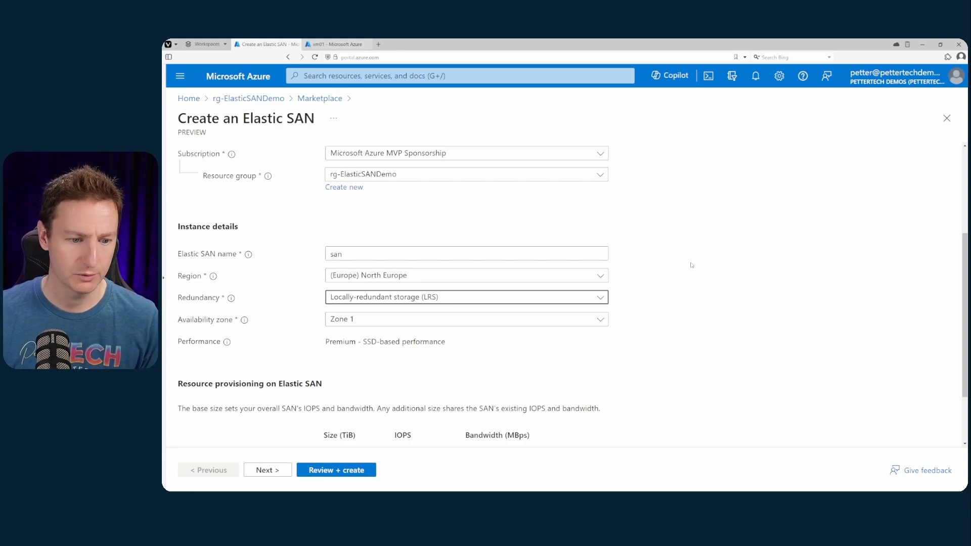
pyautogui.scroll(-2, 677, 267)
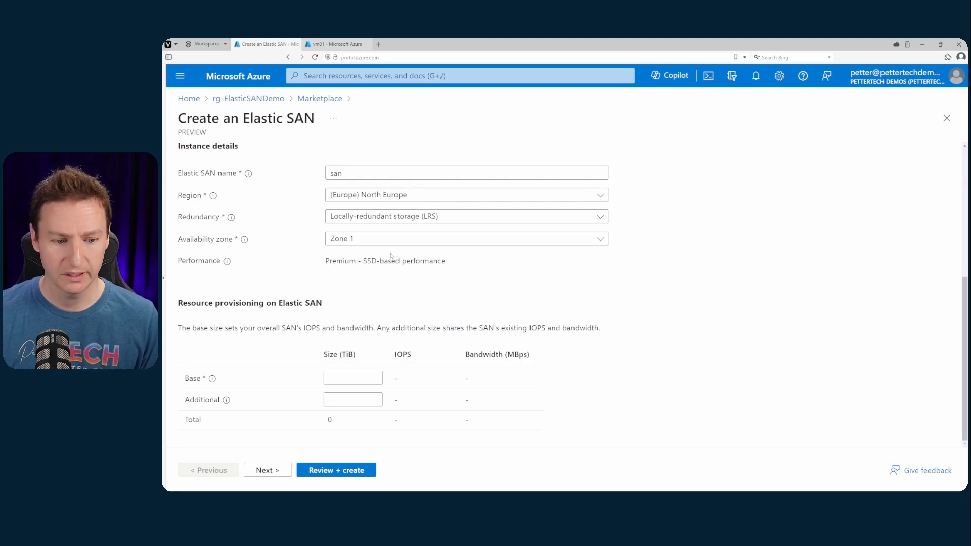
pyautogui.click(356, 372)
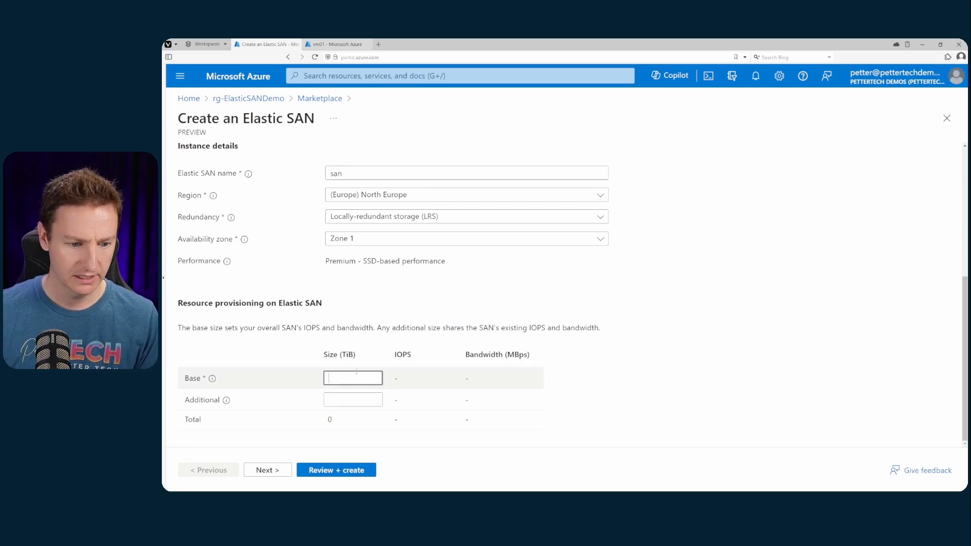
pyautogui.write('1')
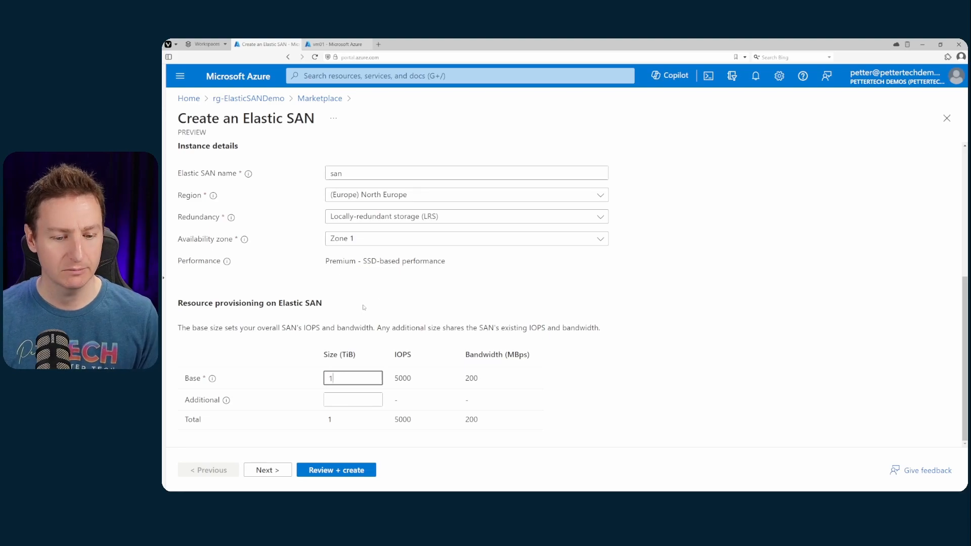
# Enable public network access from virtual networks for the Elastic SAN
pyautogui.click(265, 470)
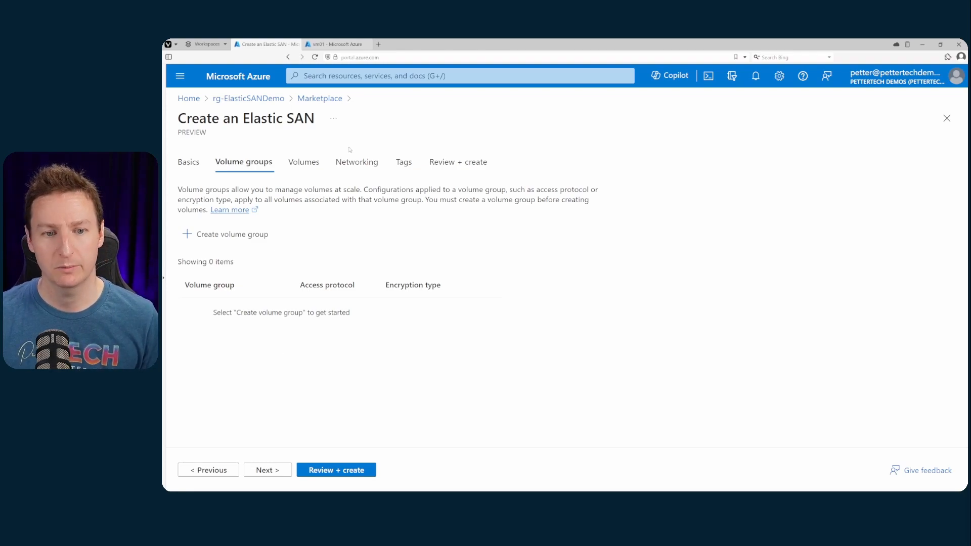
pyautogui.click(351, 165)
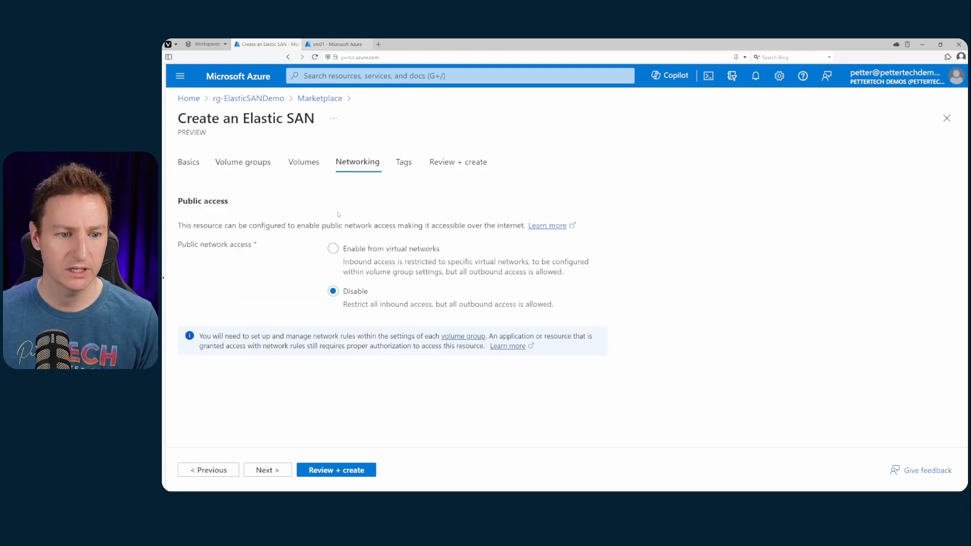
pyautogui.click(333, 249)
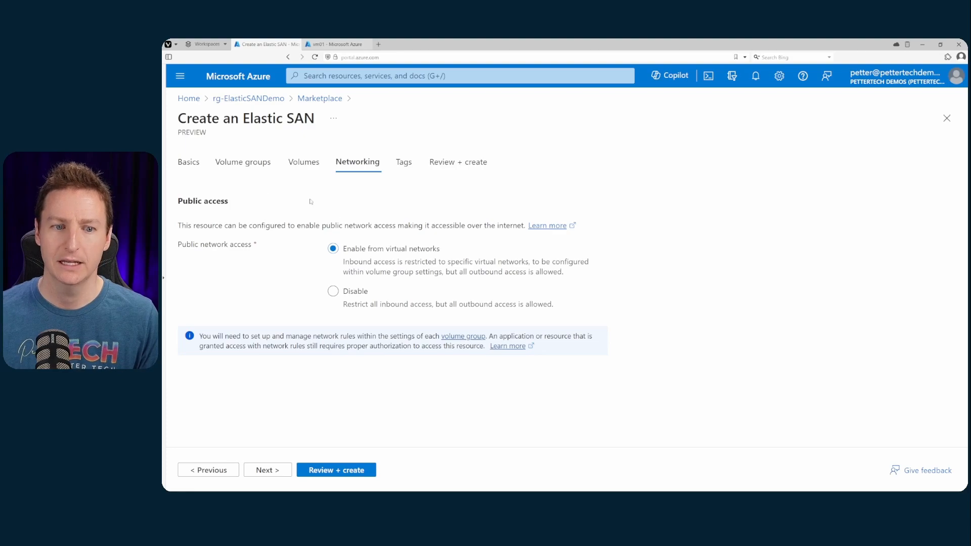
# Start a new volume group named group01 and proceed to its networking settings
pyautogui.click(256, 164)
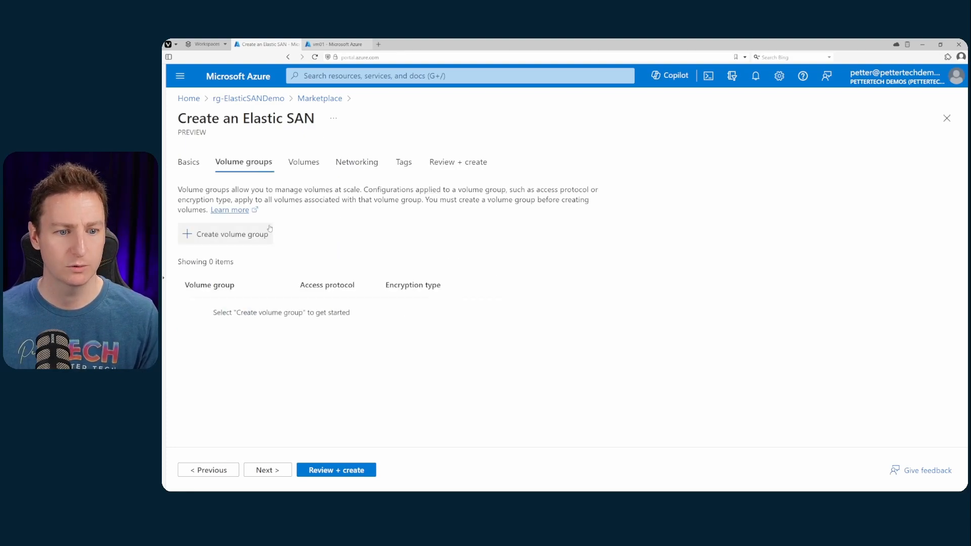
pyautogui.click(242, 238)
pyautogui.click(348, 191)
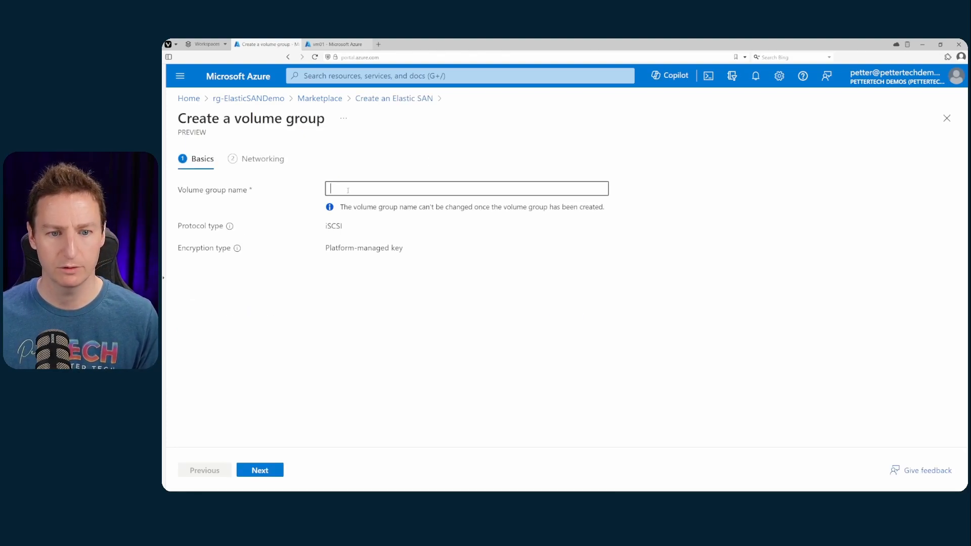
pyautogui.write('group01')
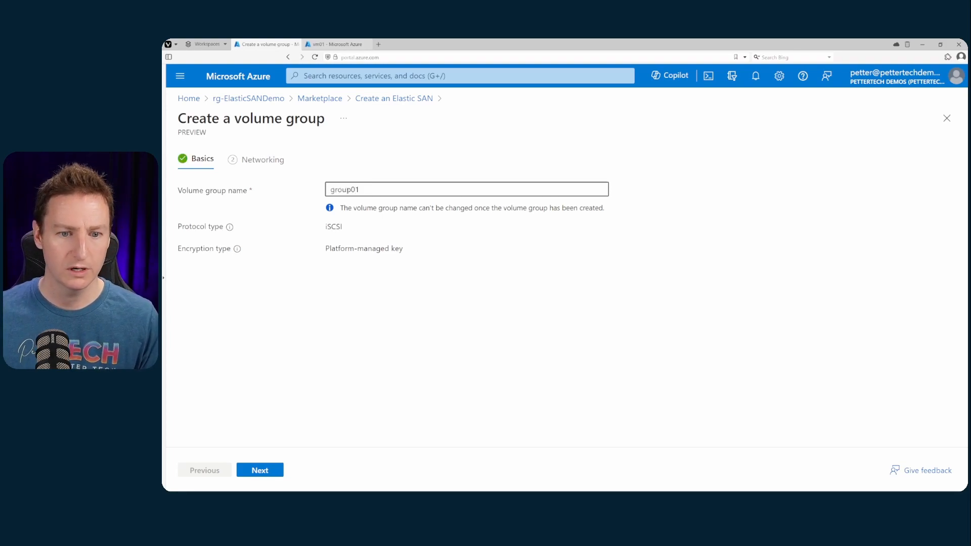
pyautogui.click(270, 474)
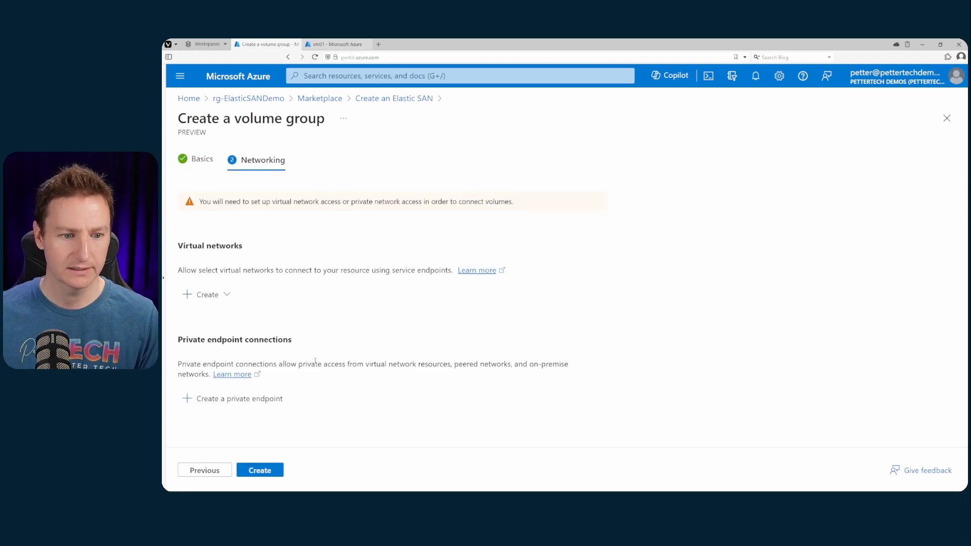
# Allow the default subnet of the existing virtual network vnet01 and create the volume group
pyautogui.click(226, 294)
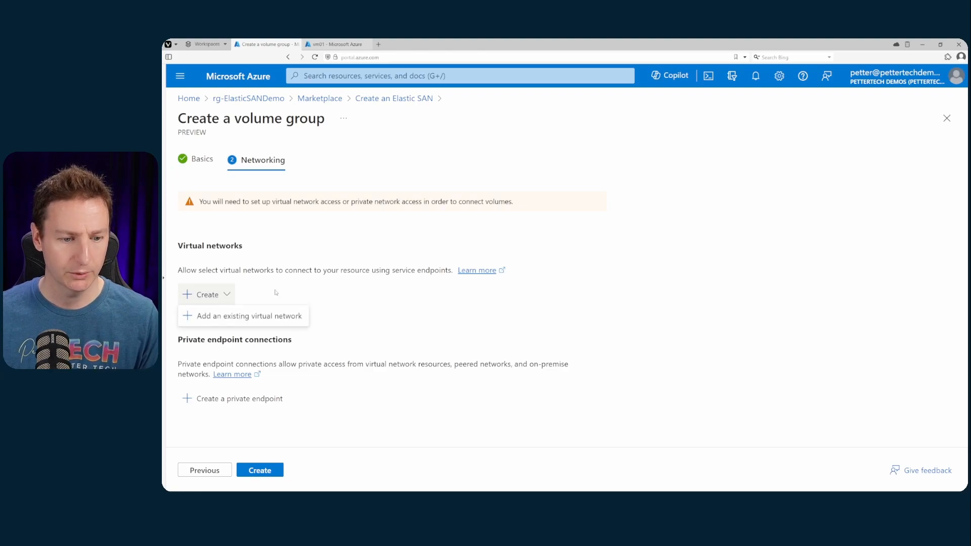
pyautogui.click(255, 317)
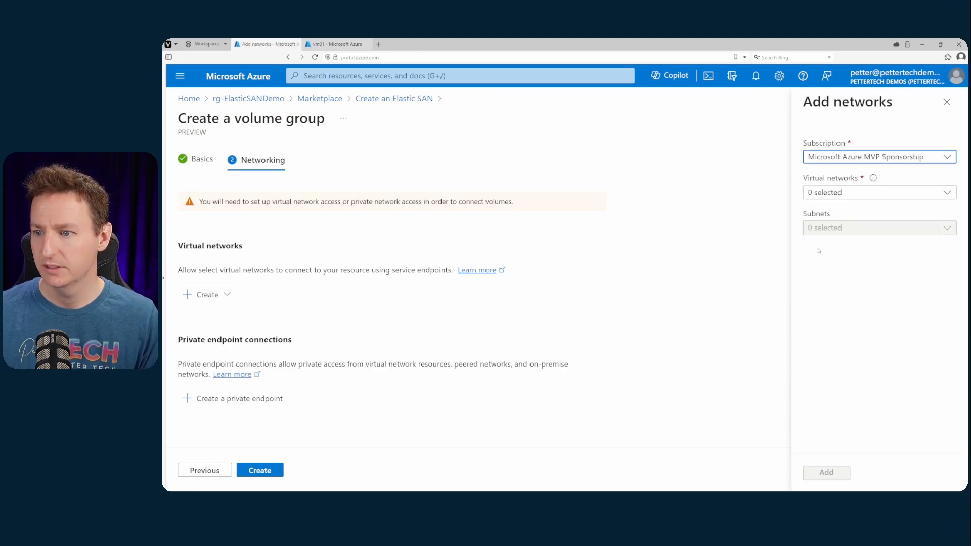
pyautogui.click(858, 196)
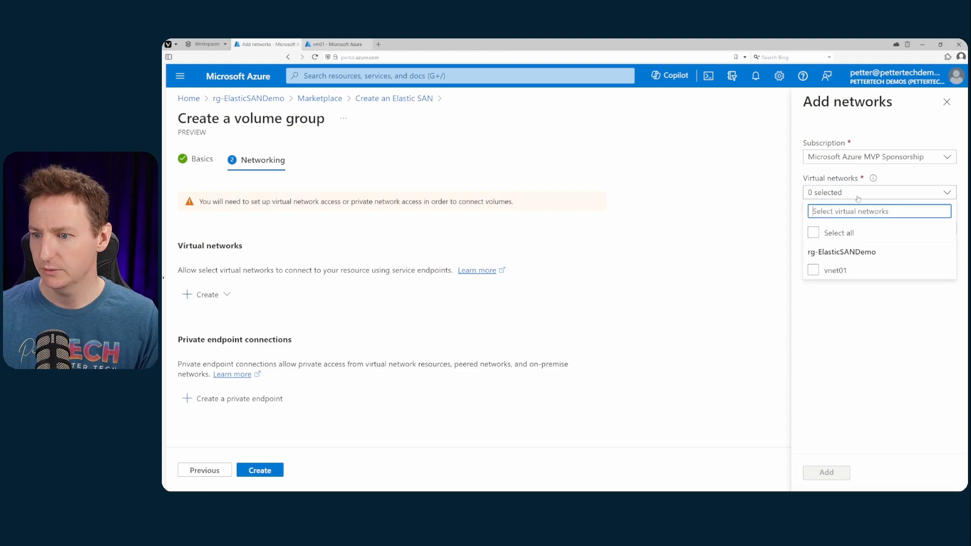
pyautogui.click(814, 270)
pyautogui.click(849, 313)
pyautogui.click(875, 228)
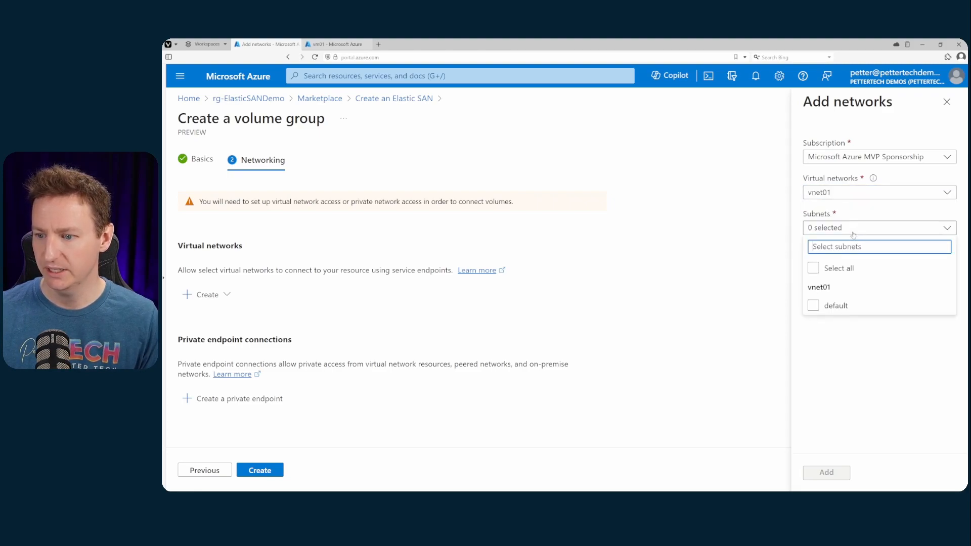
pyautogui.click(814, 305)
pyautogui.click(843, 355)
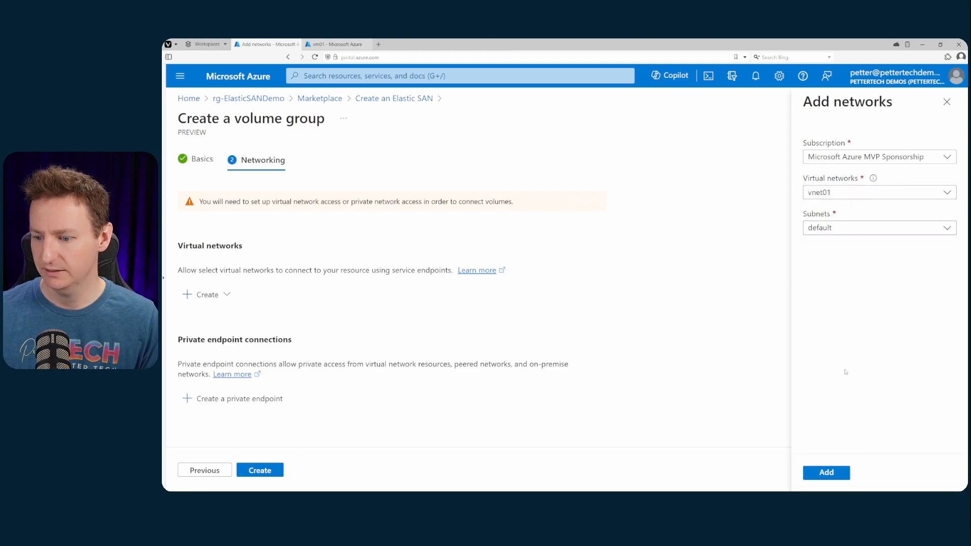
pyautogui.click(838, 475)
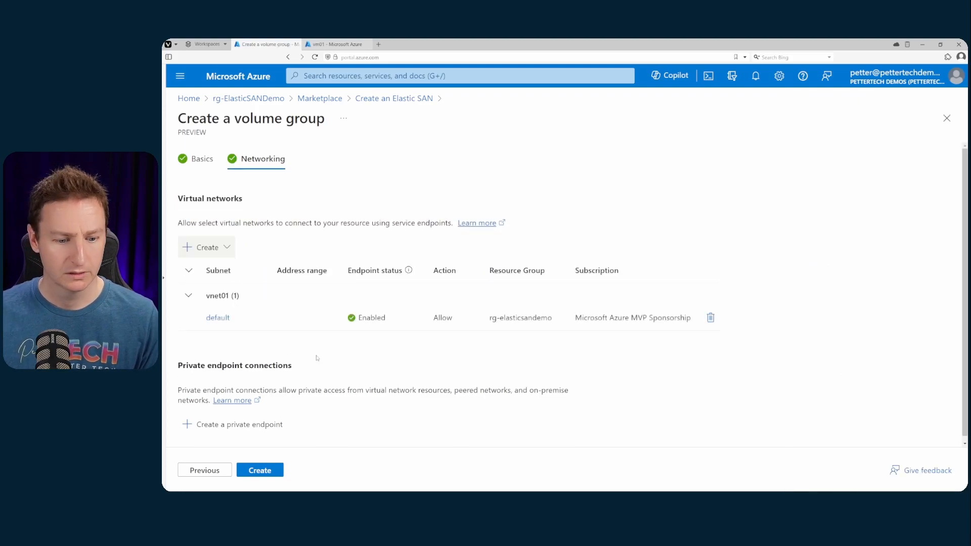
pyautogui.click(278, 471)
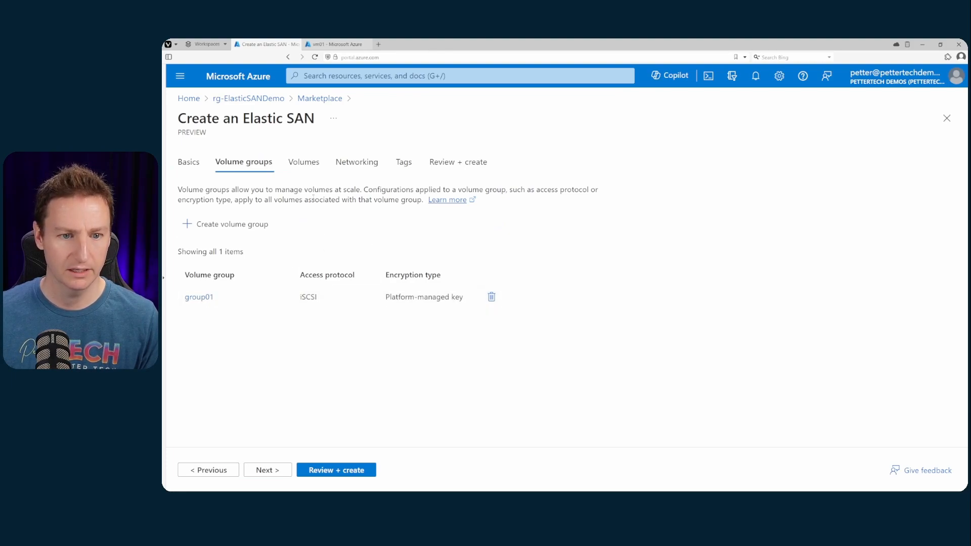
# Add a volume named volume1 with a size of 1024 GiB to group01
pyautogui.click(302, 162)
pyautogui.click(257, 327)
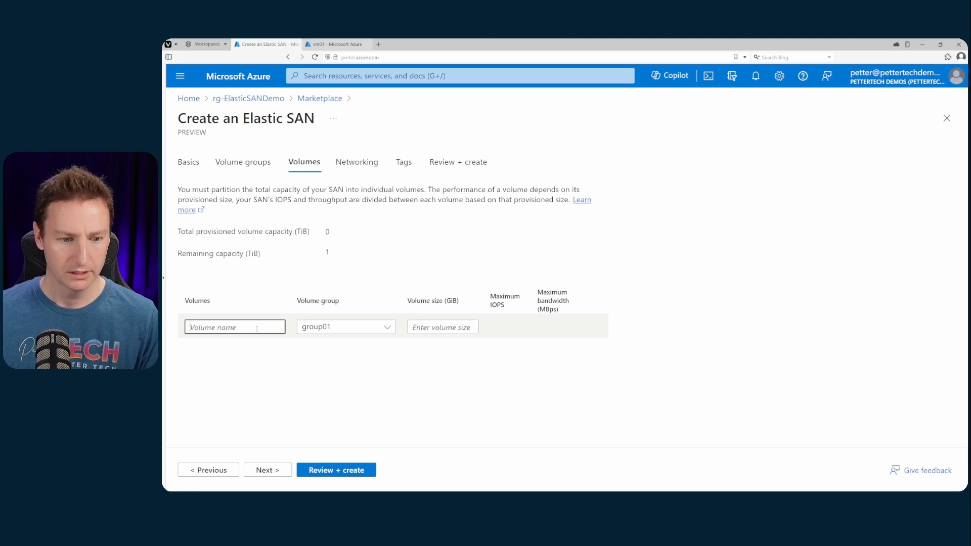
pyautogui.write('volume1')
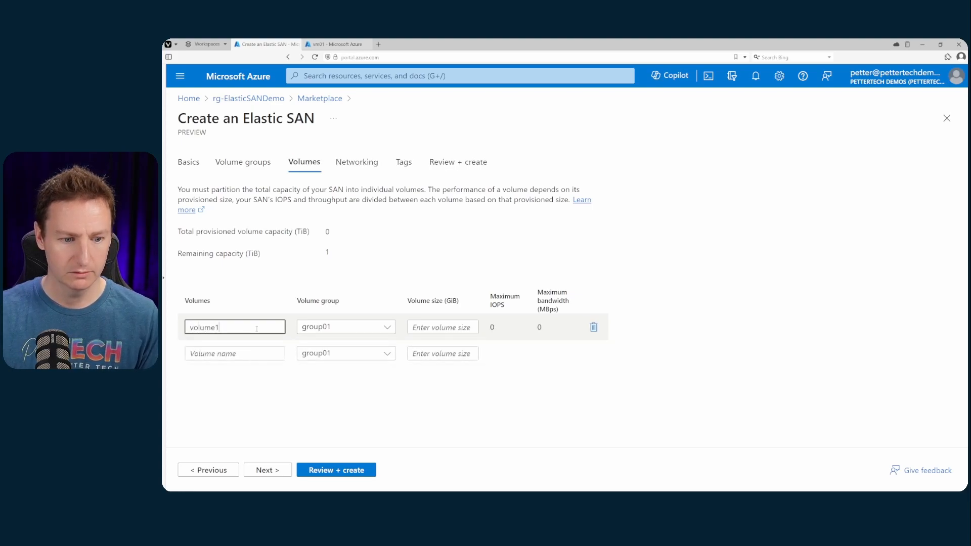
pyautogui.click(436, 328)
pyautogui.write('1024')
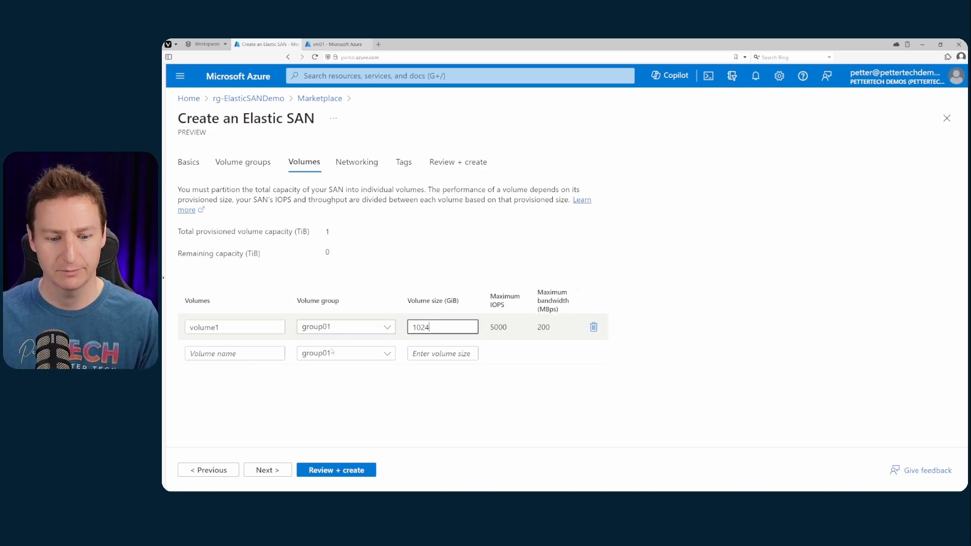
# Review and deploy the Elastic SAN, and open the deployed resource
pyautogui.click(366, 471)
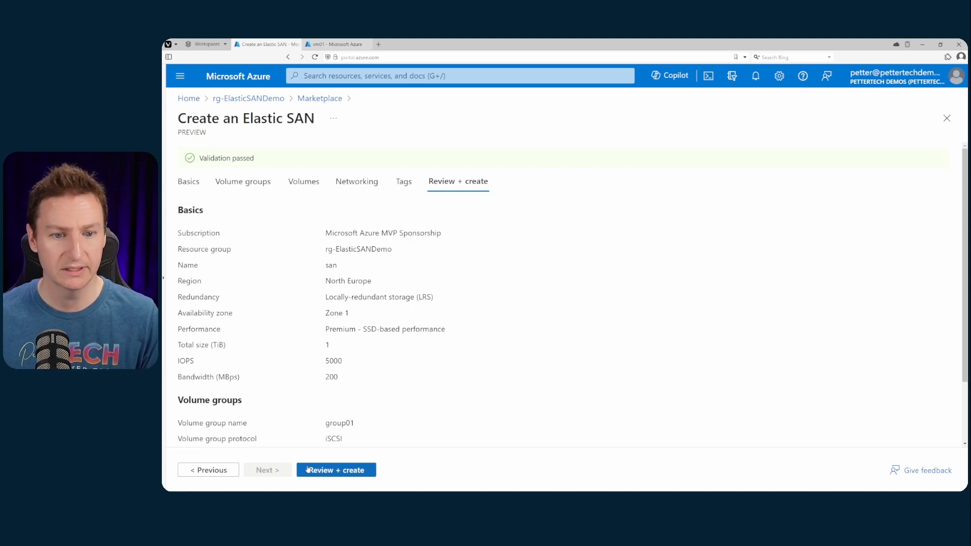
pyautogui.click(355, 472)
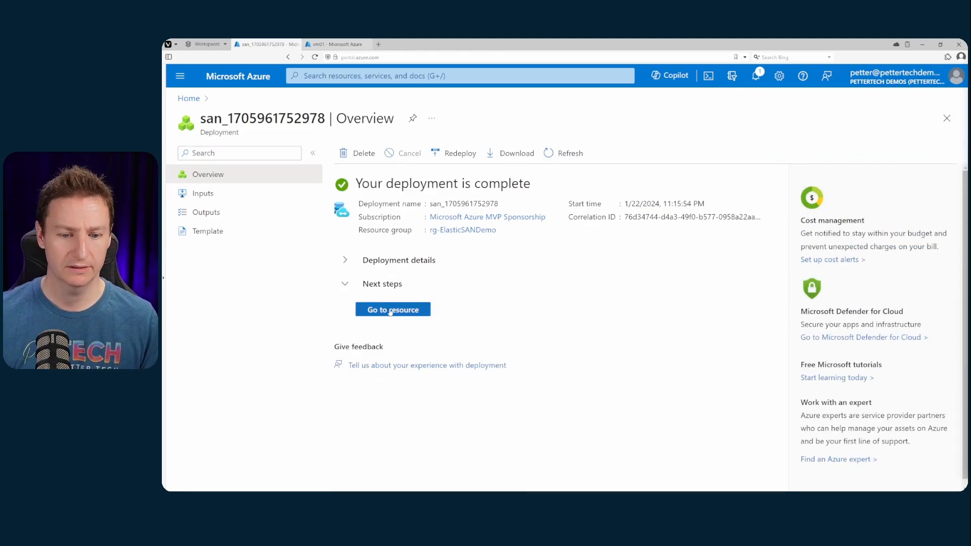
pyautogui.click(392, 310)
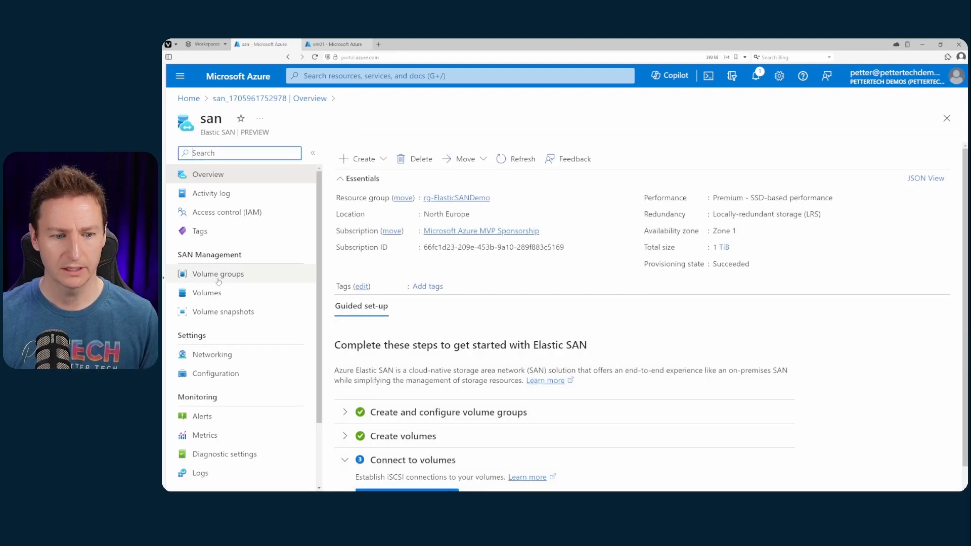
# Open the connection instructions for volume1 from the SAN's volumes
pyautogui.click(216, 296)
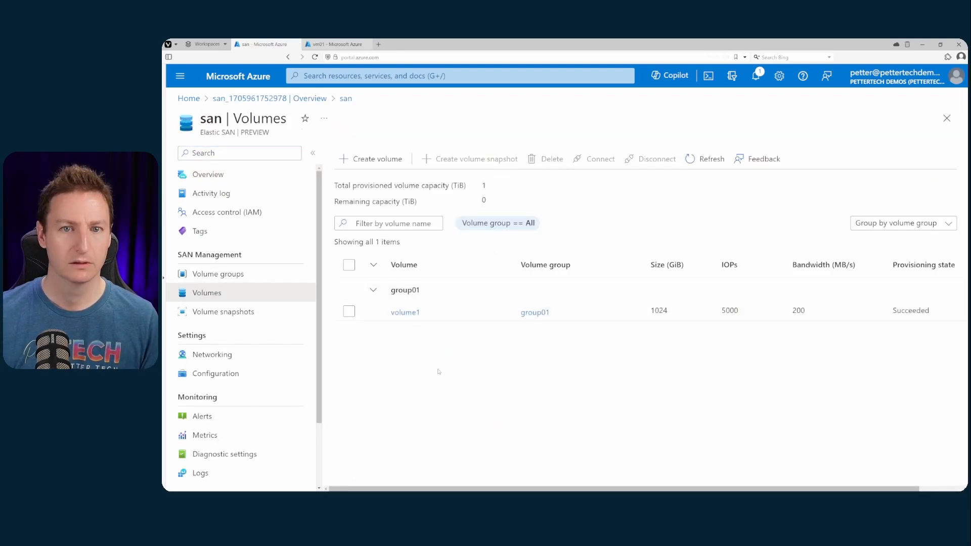
pyautogui.click(349, 311)
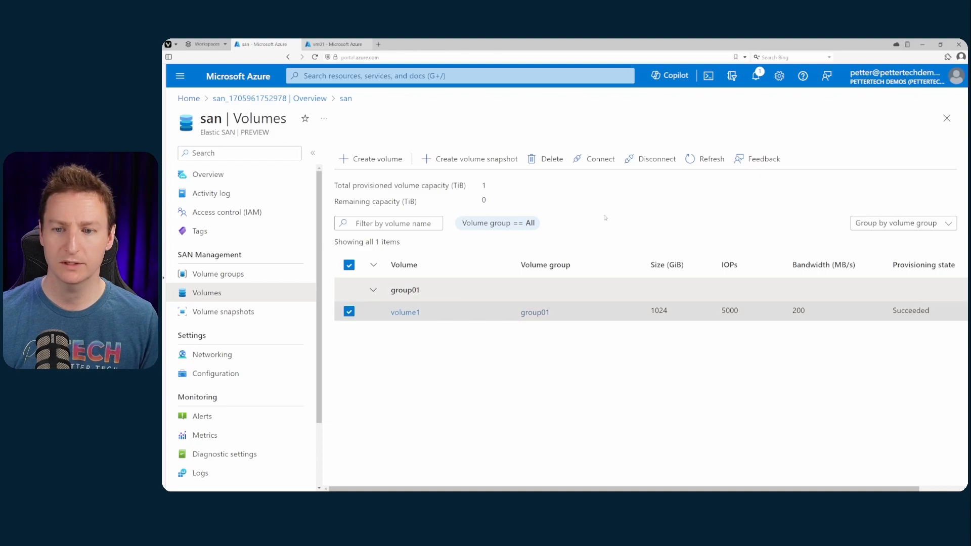
pyautogui.click(601, 160)
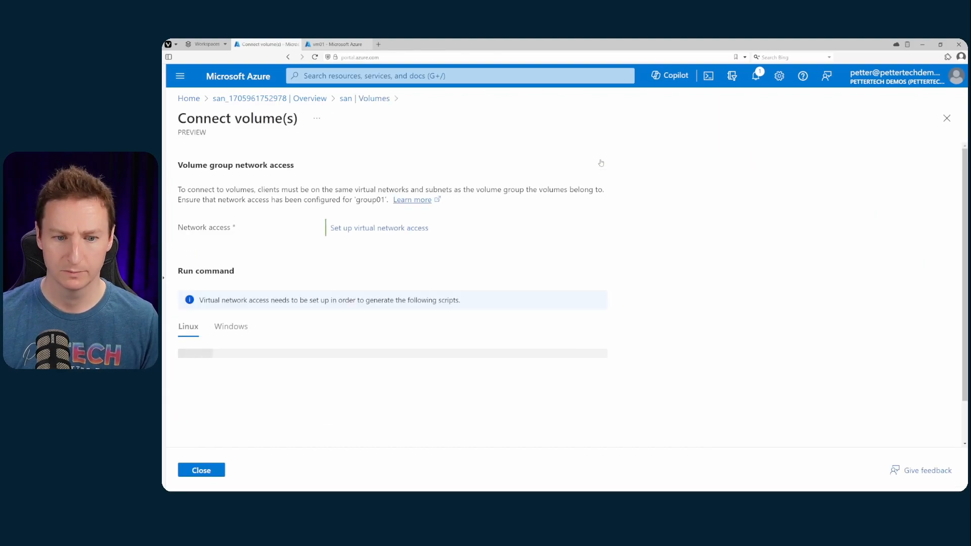
# Copy the Windows PowerShell script for connecting to the iSCSI targets and switch to the virtual machine's remote desktop session
pyautogui.click(240, 335)
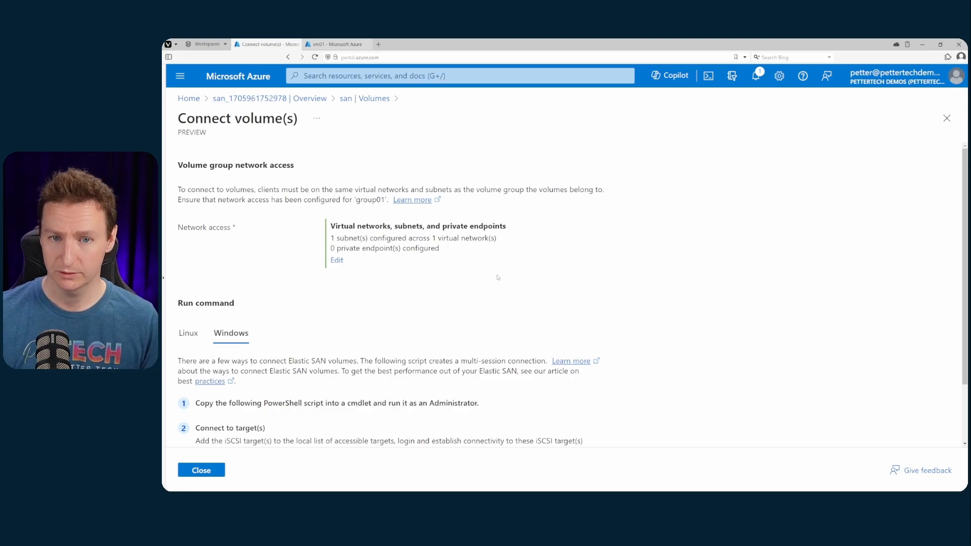
pyautogui.scroll(-3, 498, 277)
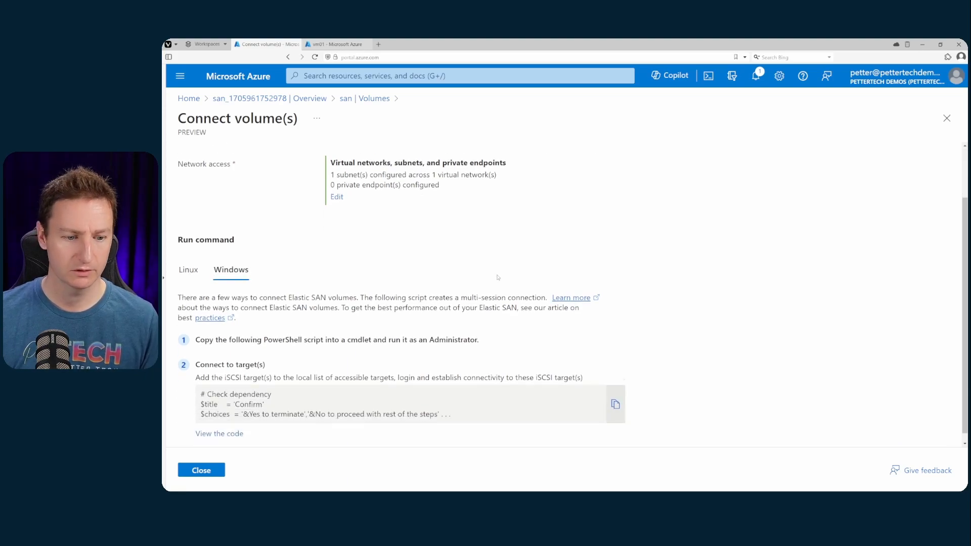
pyautogui.click(615, 395)
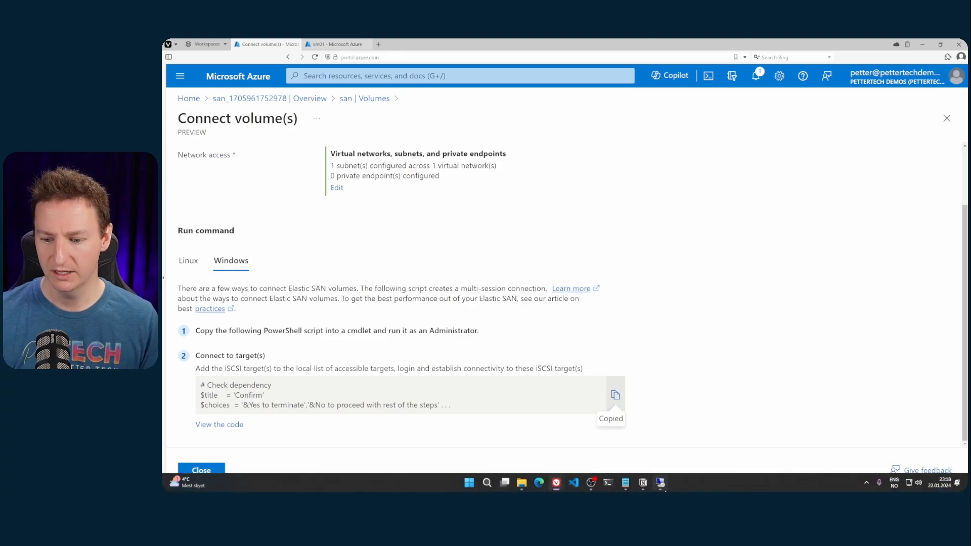
pyautogui.click(643, 481)
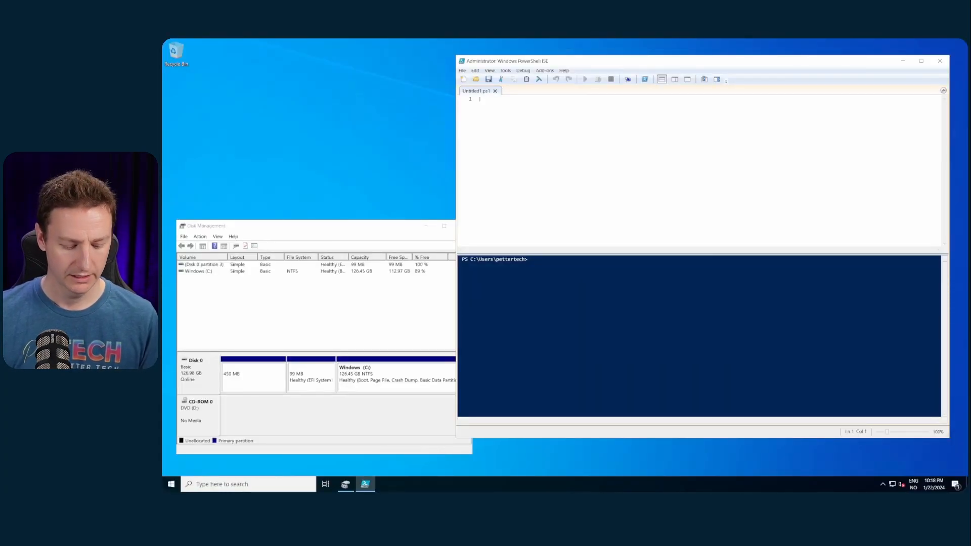
# Paste the copied iSCSI connection script into the empty PowerShell ISE script and run it
pyautogui.hotkey('ctrl', 'v')
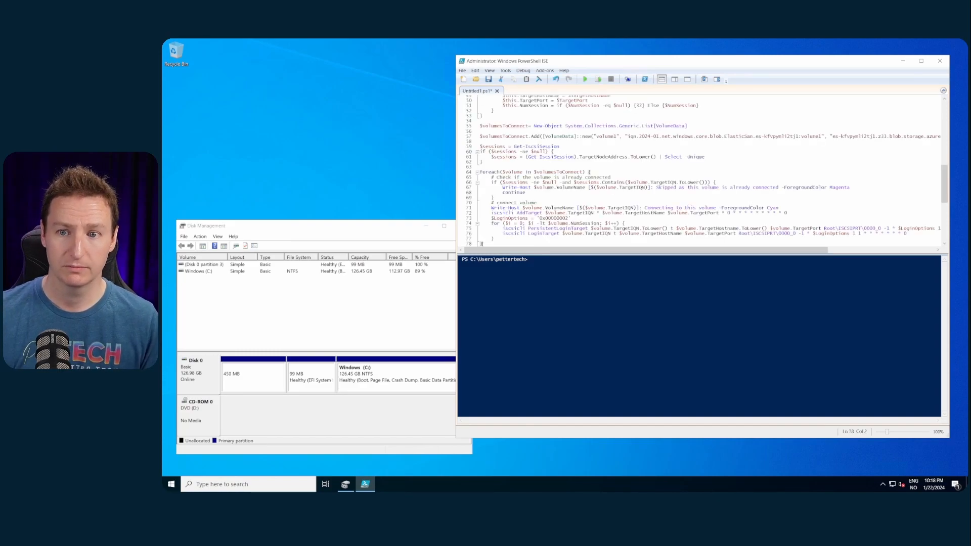
pyautogui.click(585, 80)
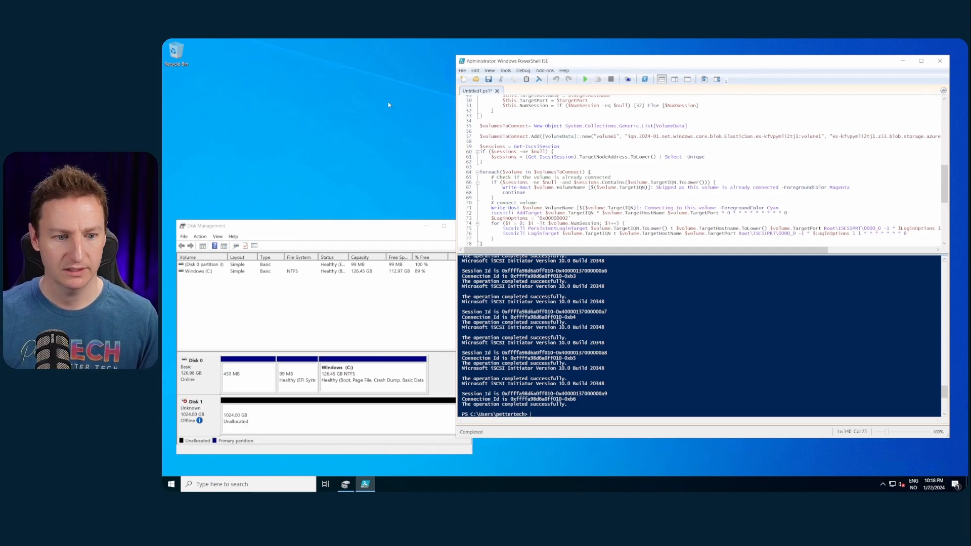
# Bring Disk 1 online in Disk Management and initialize the selected disks with the GPT (GUID Partition Table) partition style
pyautogui.click(243, 299)
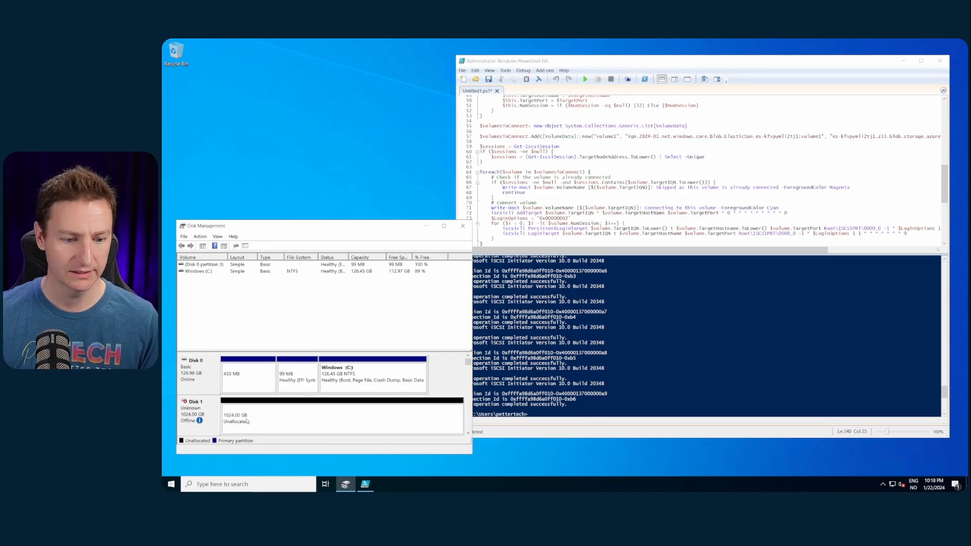
pyautogui.rightClick(214, 409)
pyautogui.click(233, 412)
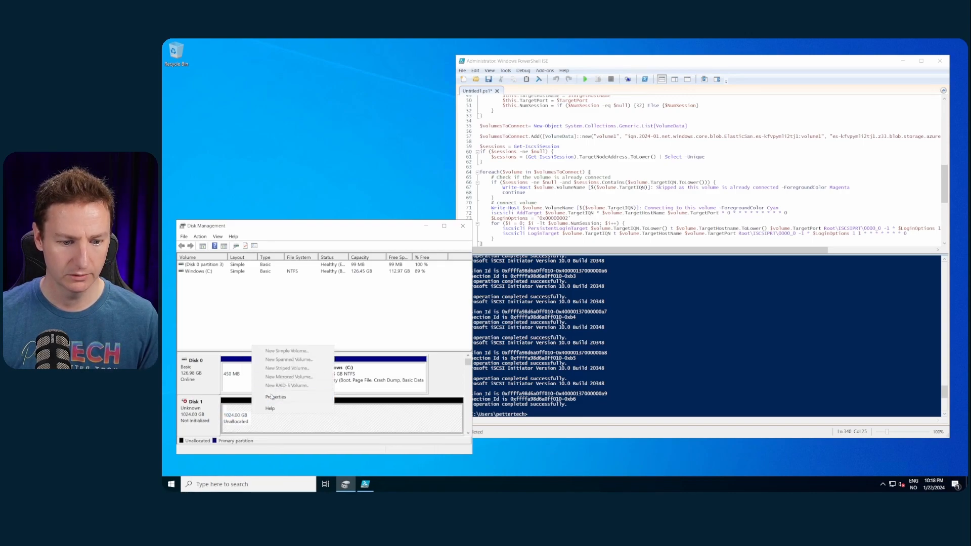
pyautogui.rightClick(210, 425)
pyautogui.click(236, 429)
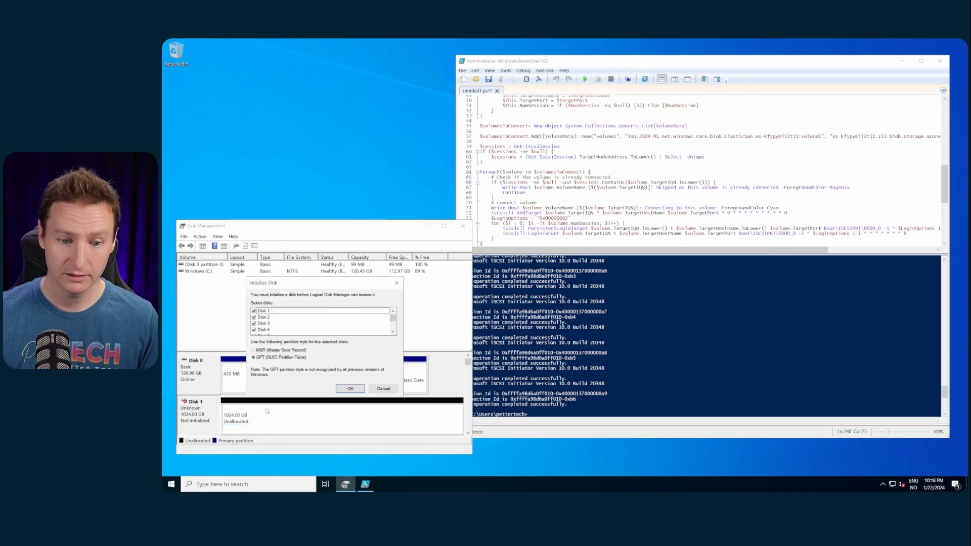
pyautogui.click(349, 388)
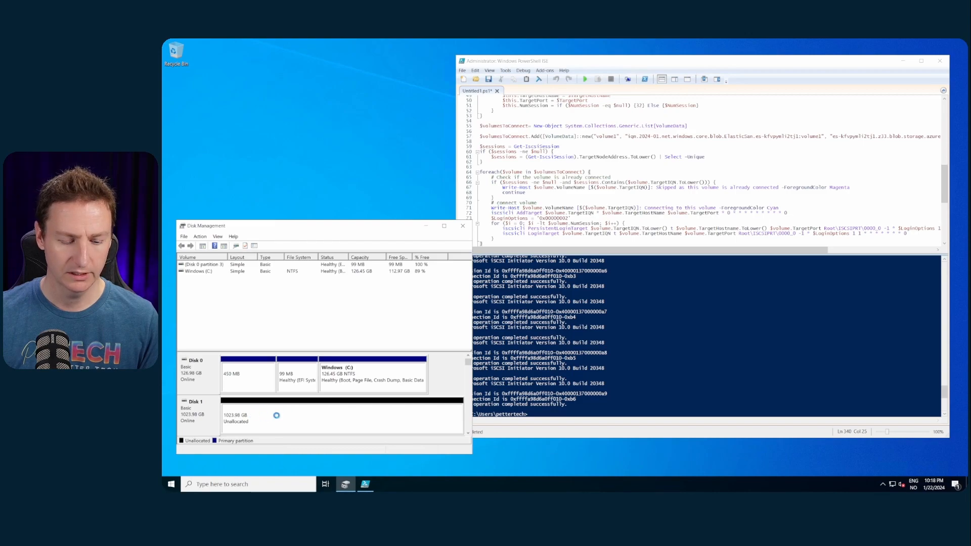
# Create a new simple volume on Disk 1's unallocated space with the wizard's default settings, using NTFS and drive letter E
pyautogui.click(281, 407)
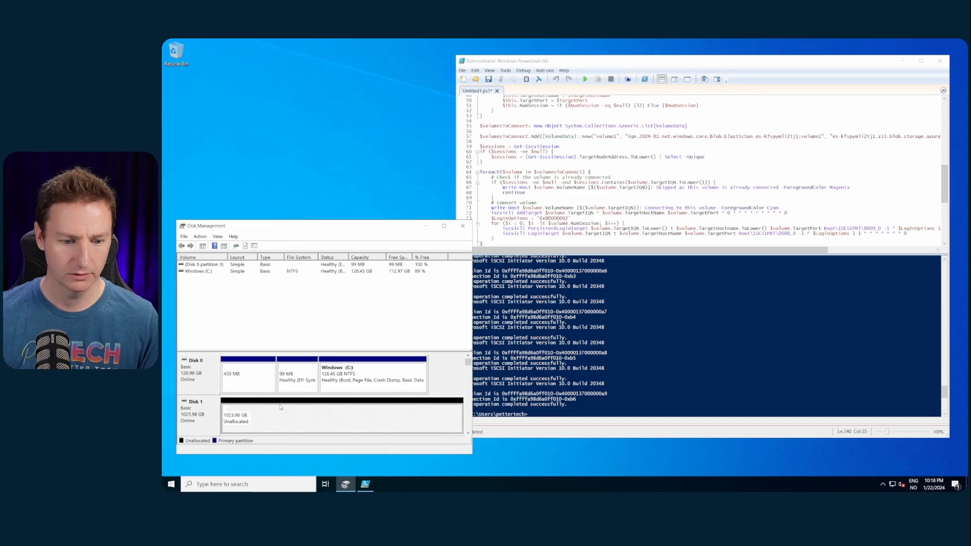
pyautogui.rightClick(272, 406)
pyautogui.click(316, 407)
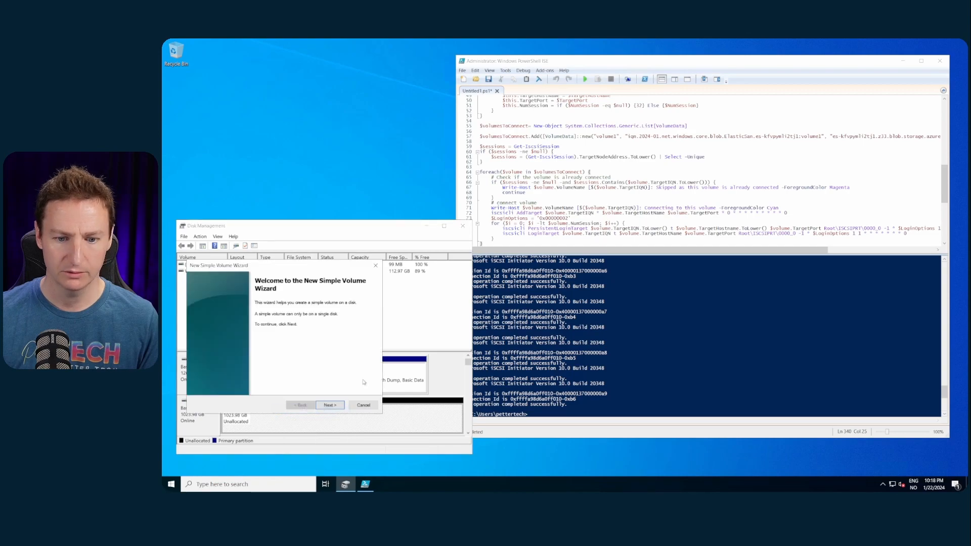
pyautogui.click(328, 405)
pyautogui.click(329, 405)
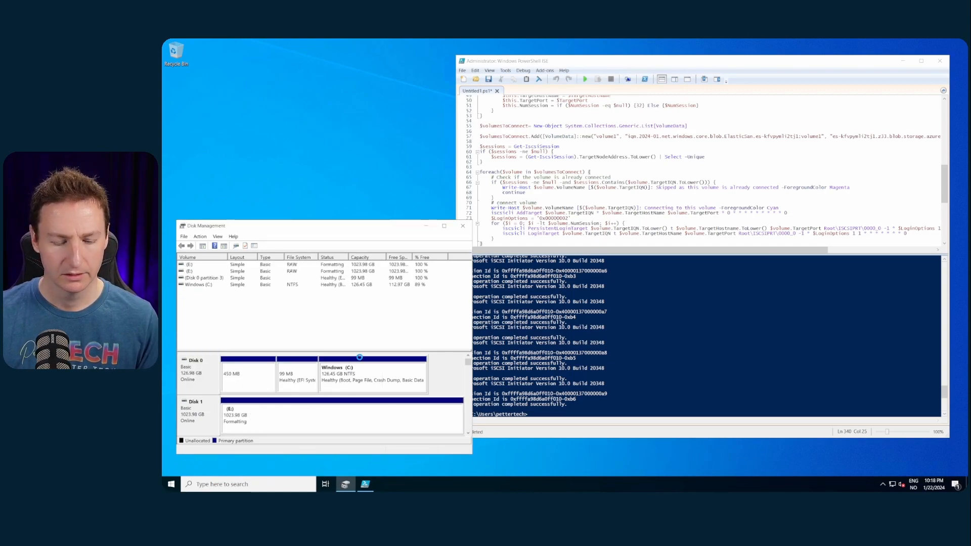
# Open File Explorer and select the New Volume (E:) drive in This PC
pyautogui.press('super+e')
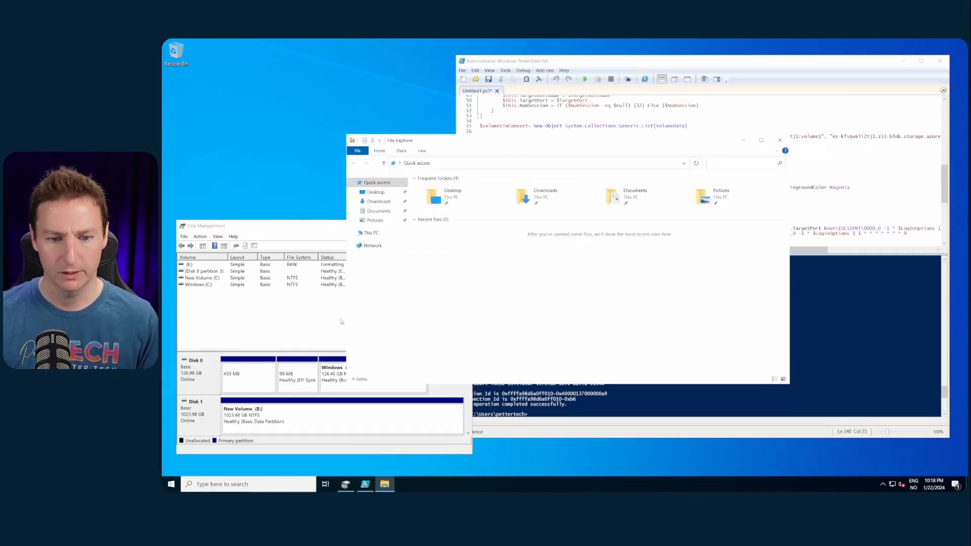
pyautogui.click(666, 276)
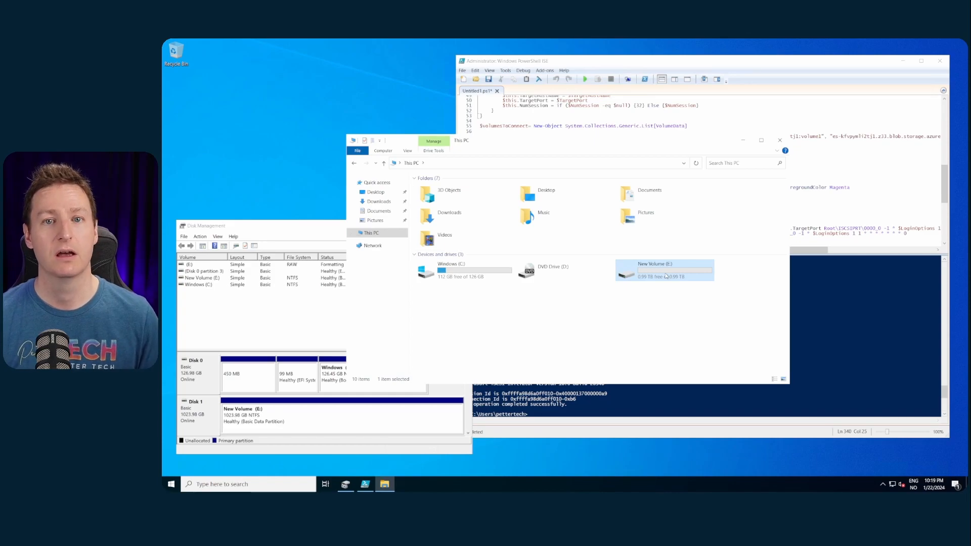